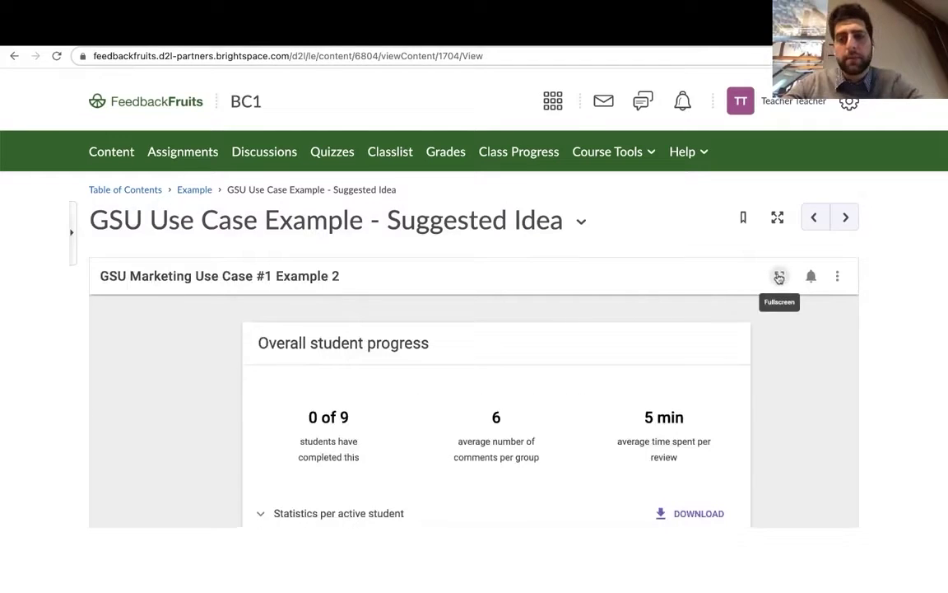
# Show the activity full screen and expand Statistics per active student with Group 3's students listed
pyautogui.click(779, 278)
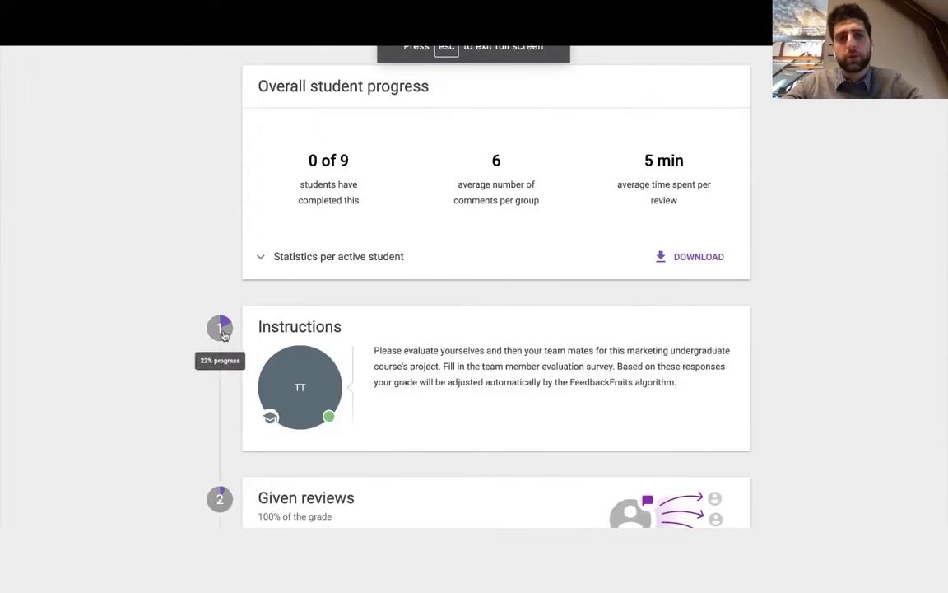
pyautogui.click(266, 261)
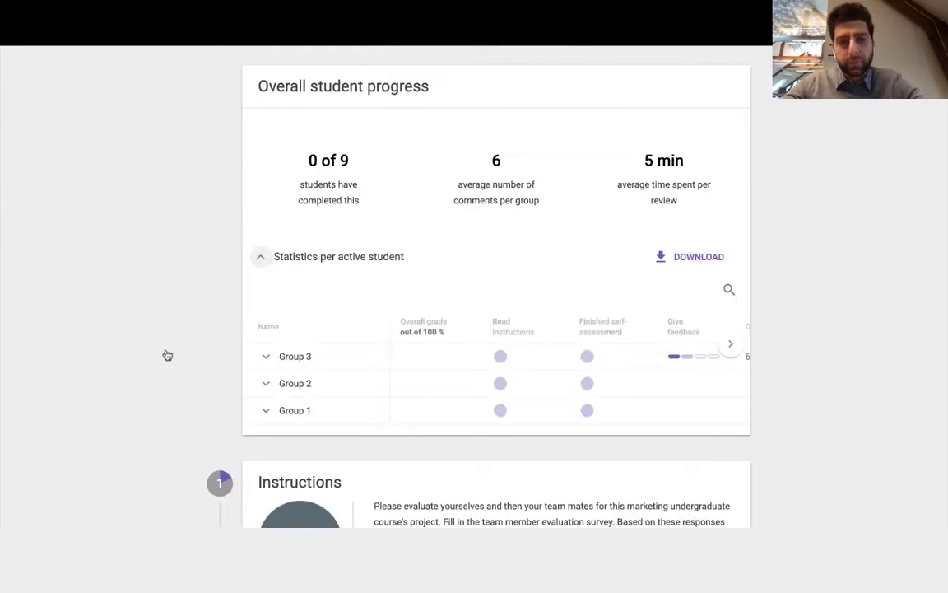
pyautogui.hscroll(4, 576, 382)
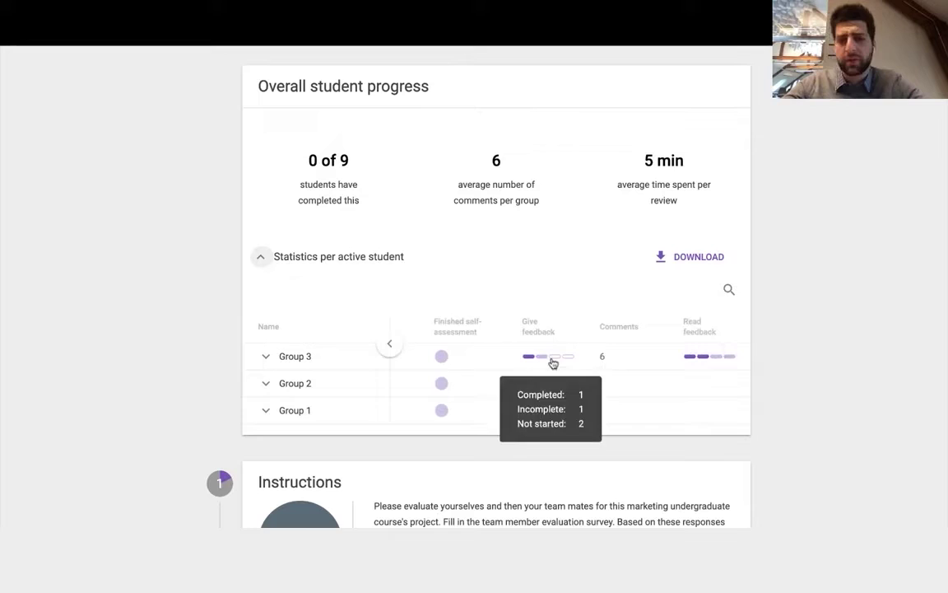
pyautogui.click(264, 358)
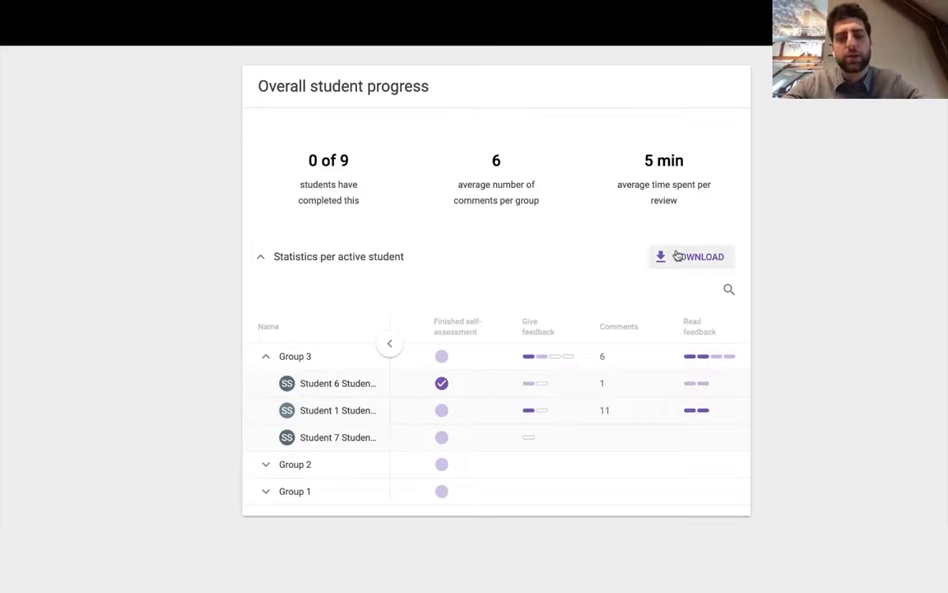
# Expand Group 3 in the Given reviews progress table, showing students at 52% and 31%
pyautogui.scroll(-2, 802, 336)
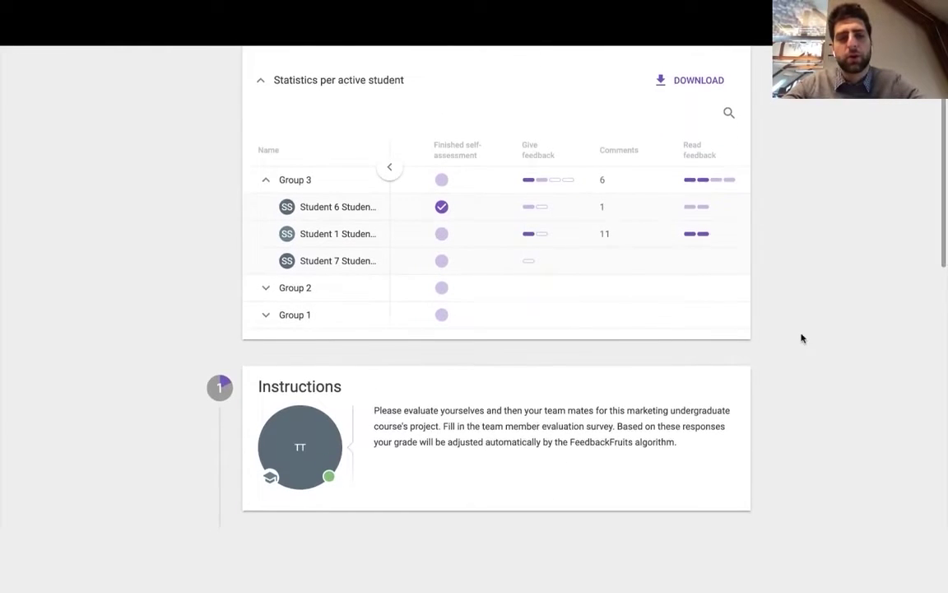
pyautogui.scroll(-1, 802, 338)
pyautogui.scroll(-2, 802, 336)
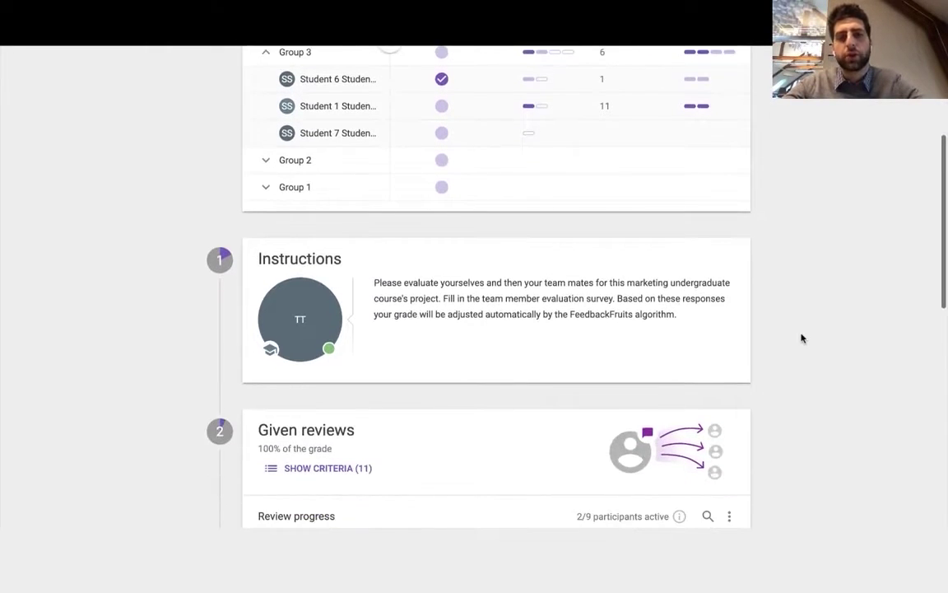
pyautogui.moveTo(408, 159); pyautogui.dragTo(618, 243)
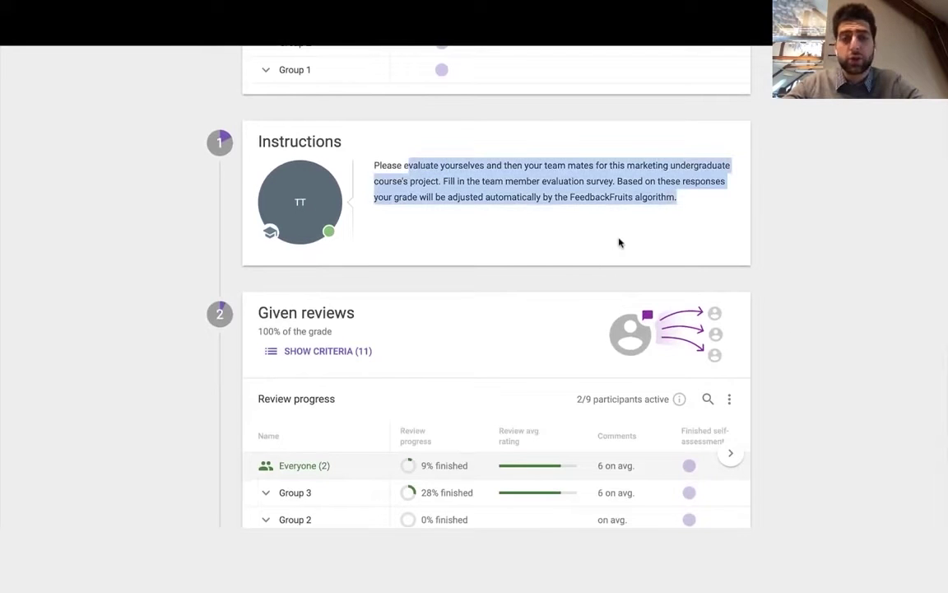
pyautogui.click(890, 322)
pyautogui.scroll(-2, 889, 322)
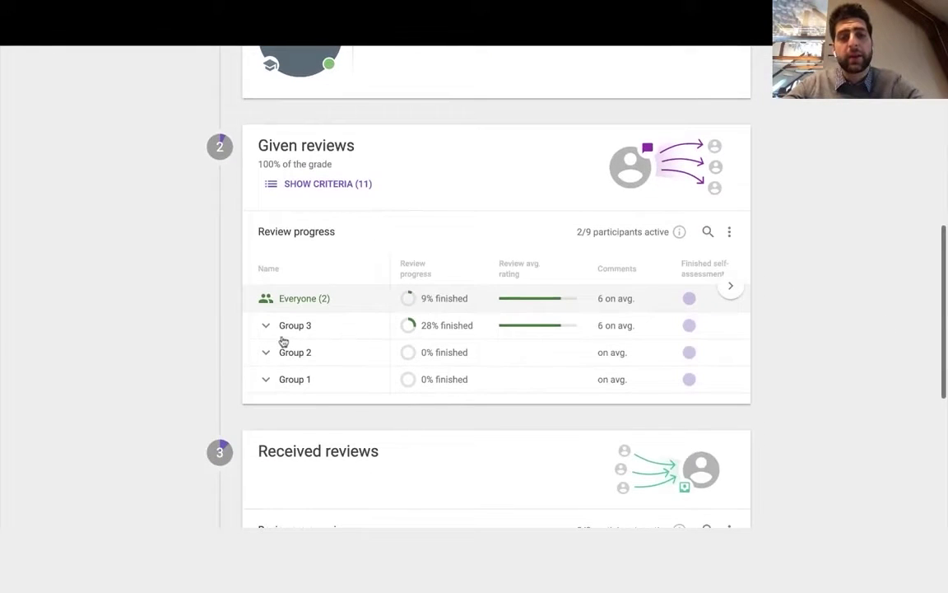
pyautogui.click(281, 329)
pyautogui.moveTo(563, 359)
pyautogui.hscroll(1, 563, 359)
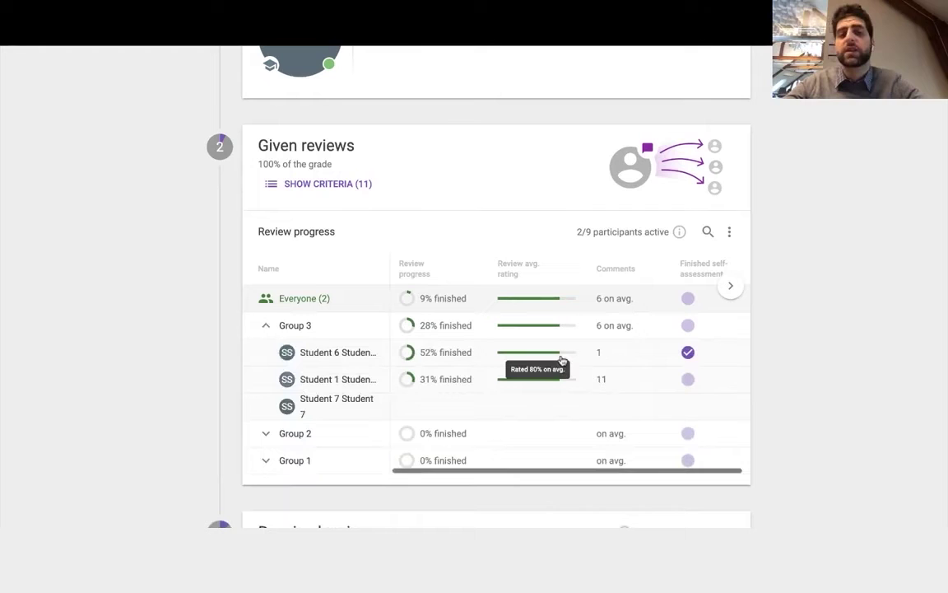
# Browse the 11-criteria rating heat map, e.g. Preparedness 70% and Collaboration 80%
pyautogui.click(359, 193)
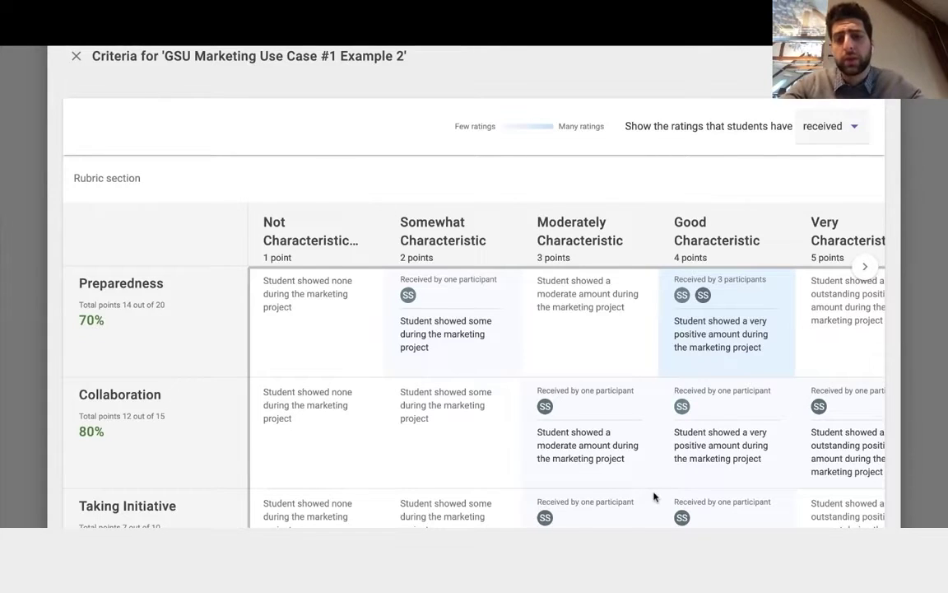
pyautogui.scroll(-1, 592, 448)
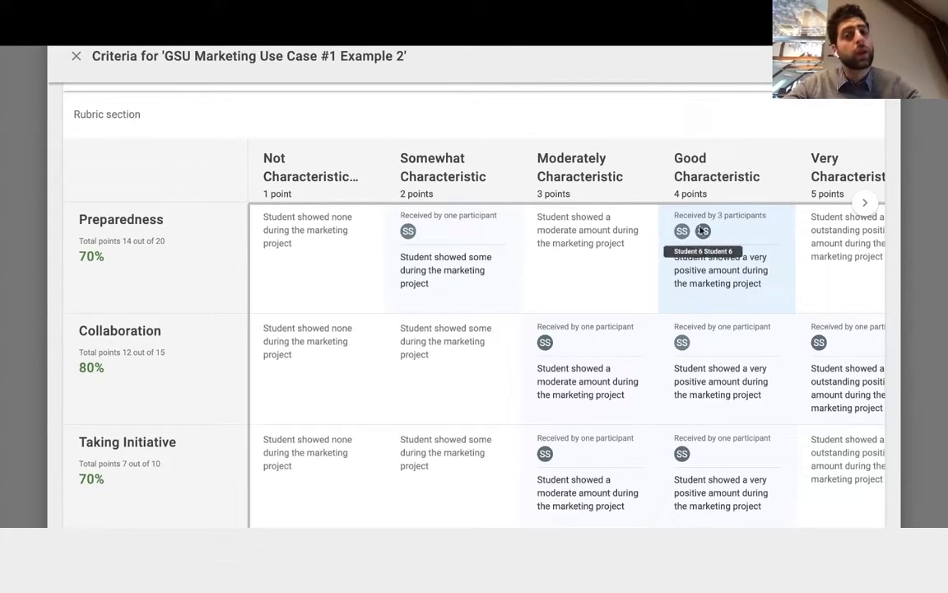
pyautogui.scroll(-1, 729, 235)
pyautogui.scroll(-5, 728, 235)
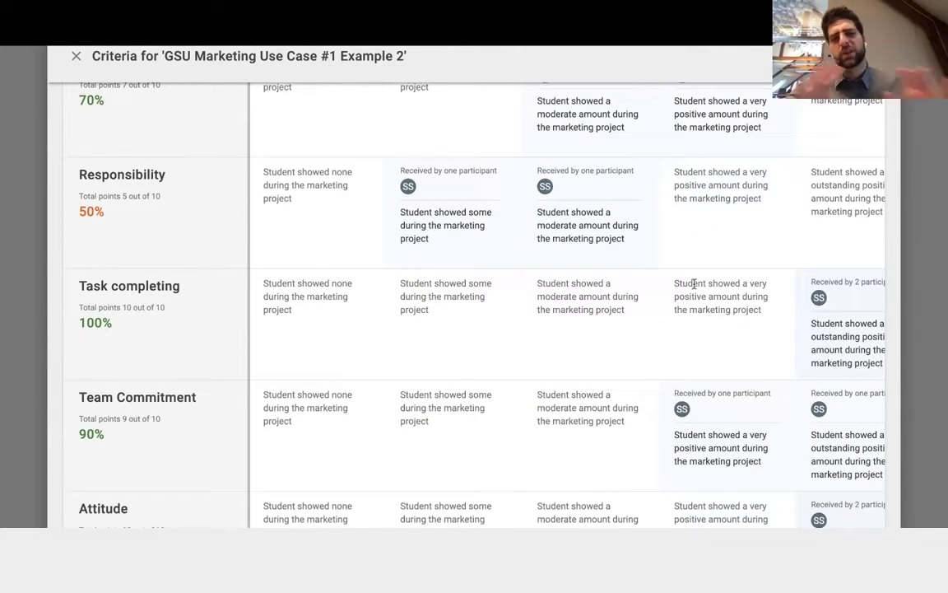
pyautogui.hscroll(1, 757, 307)
pyautogui.hscroll(-1, 757, 307)
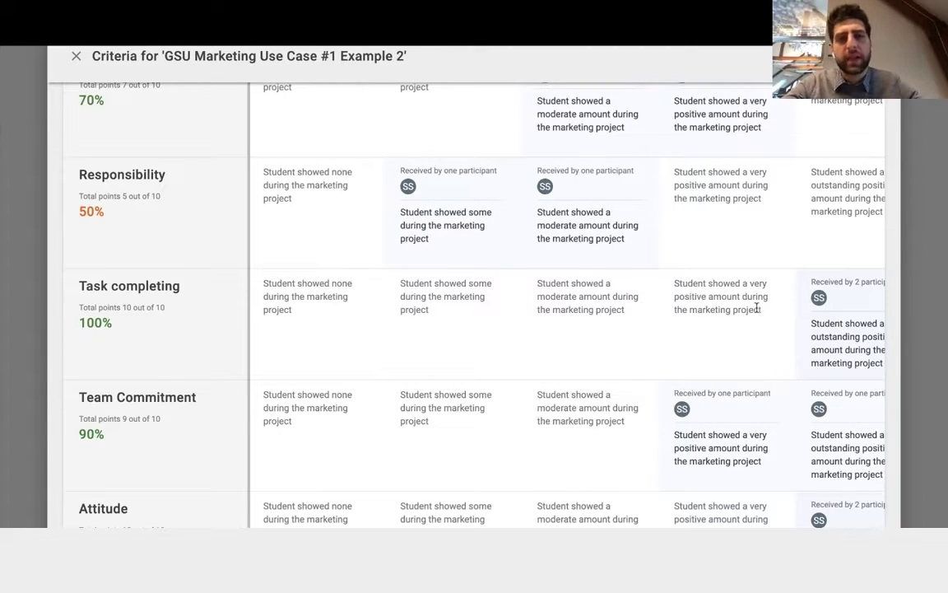
pyautogui.scroll(5, 733, 244)
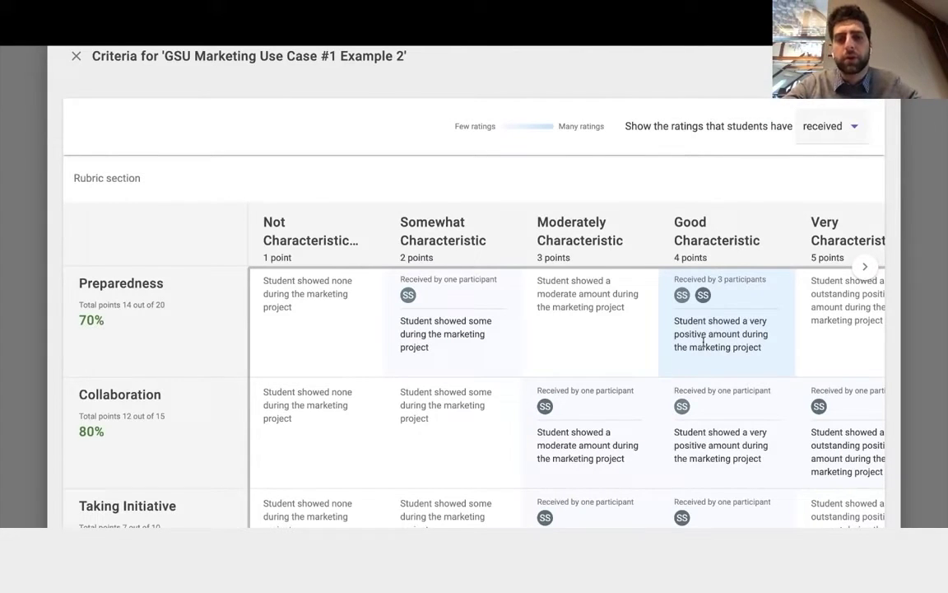
# Close the criteria overview and open a Group 3 student's written reflection from Received reviews
pyautogui.click(71, 60)
pyautogui.scroll(-3, 582, 411)
pyautogui.scroll(-3, 582, 411)
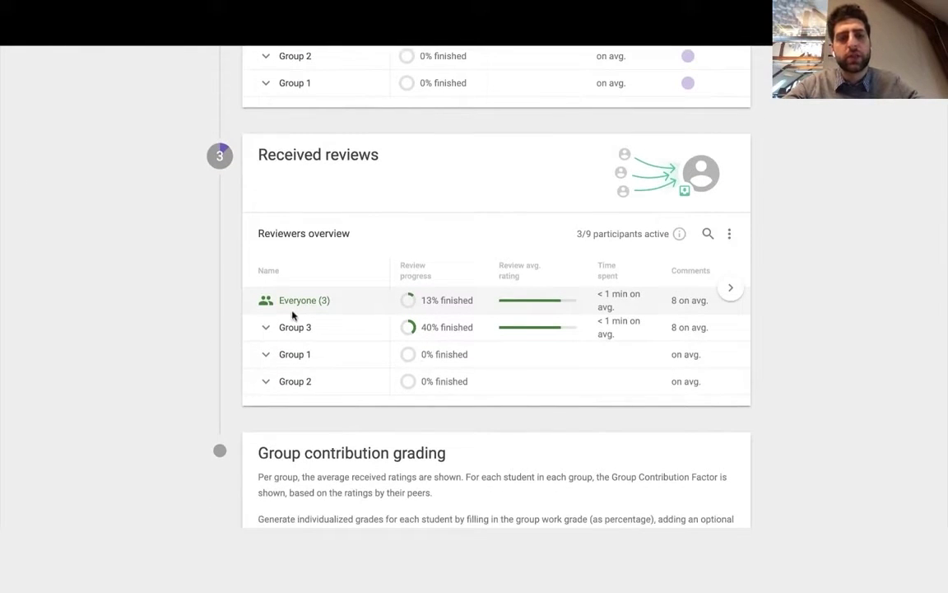
pyautogui.click(293, 327)
pyautogui.scroll(-1, 464, 387)
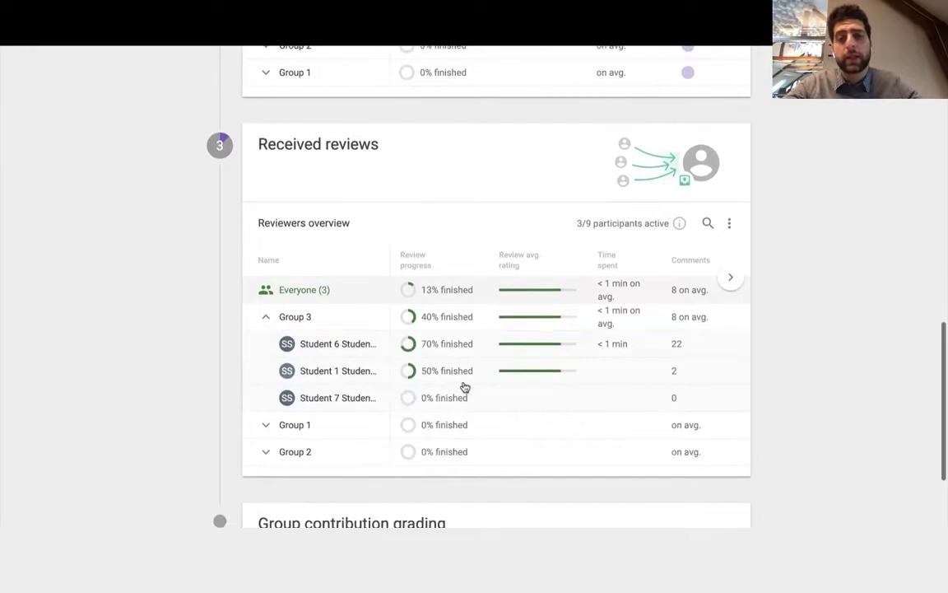
pyautogui.hscroll(5, 464, 387)
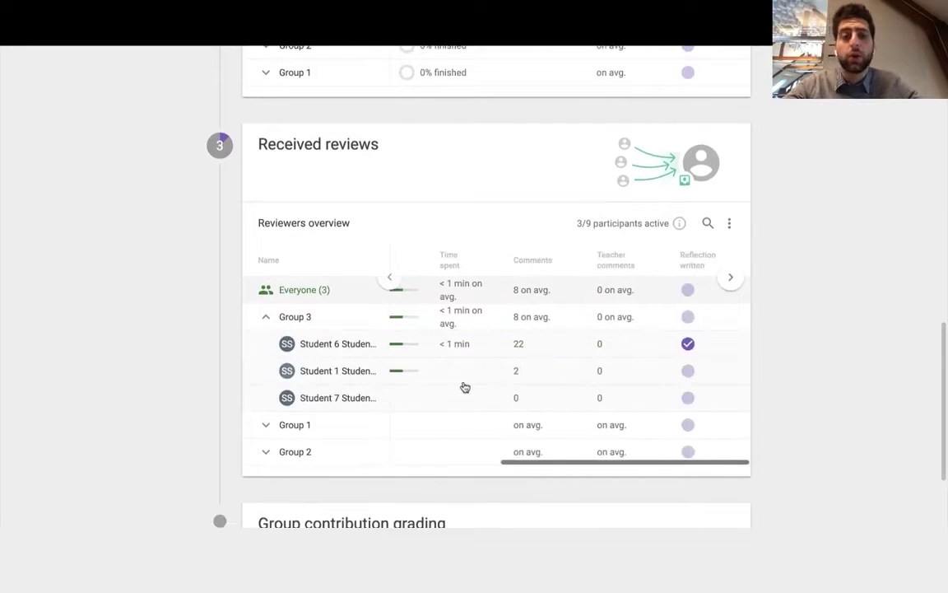
pyautogui.click(688, 346)
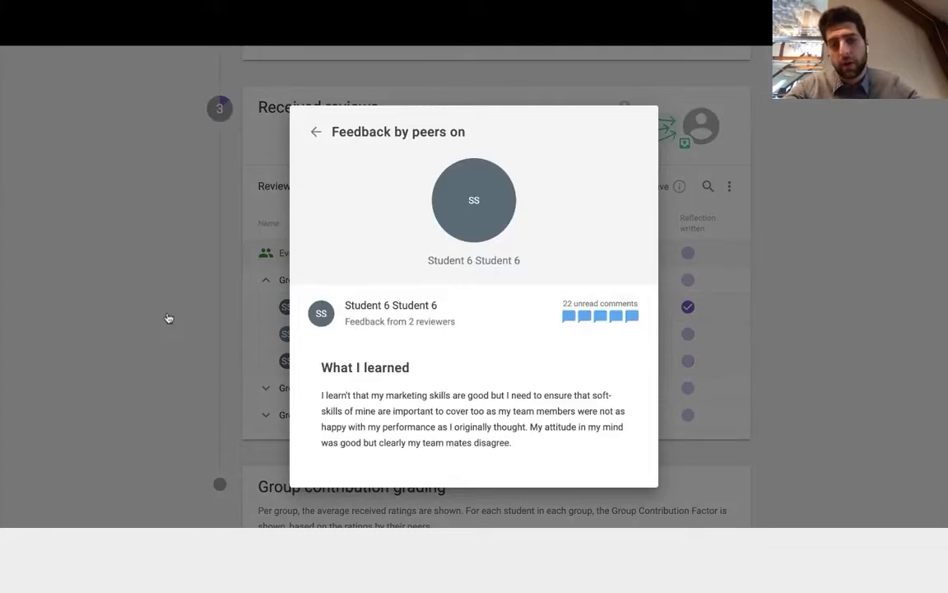
# Close the peer feedback view and expand Group 3 in the contribution grades table
pyautogui.click(80, 296)
pyautogui.scroll(-5, 519, 396)
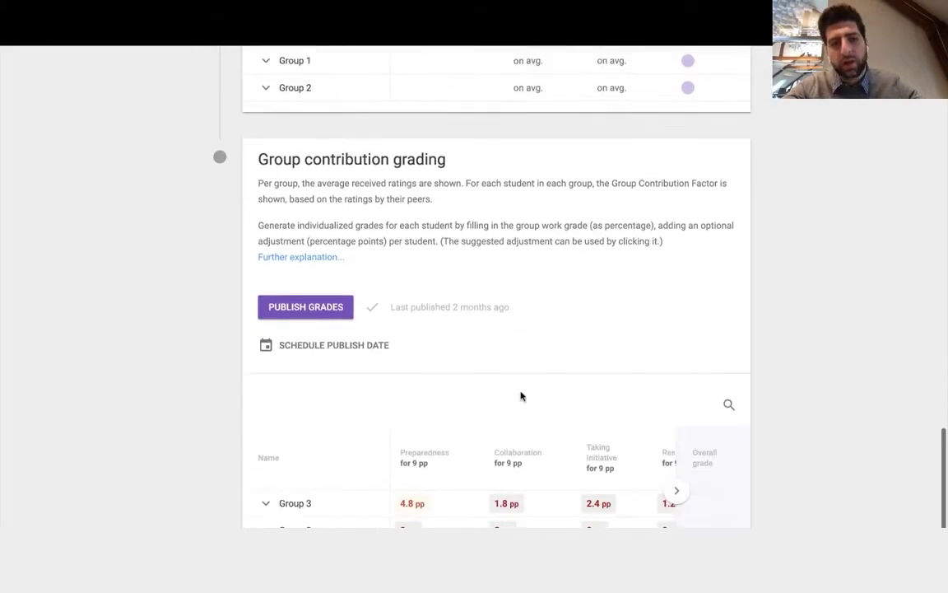
pyautogui.click(265, 487)
pyautogui.scroll(-2, 504, 444)
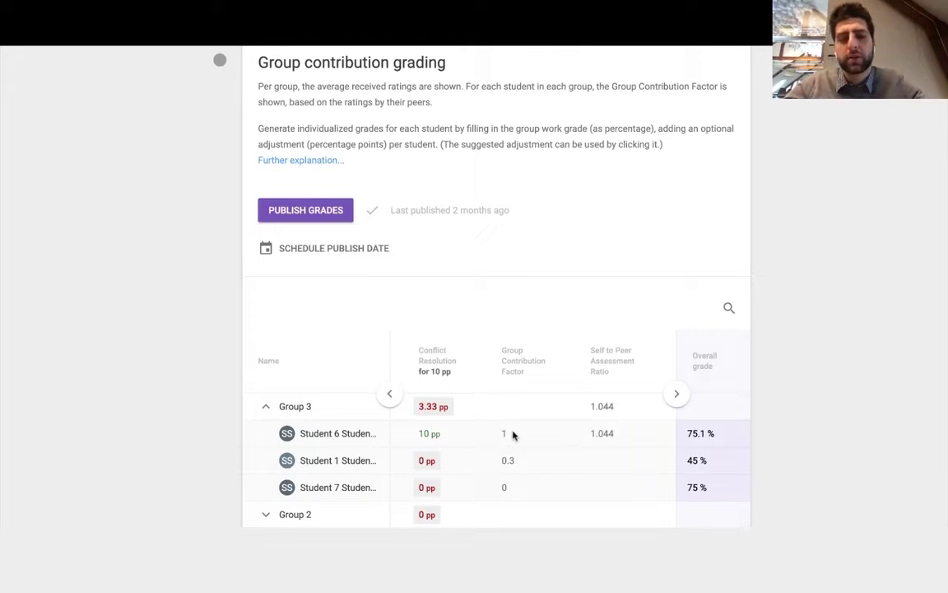
# Check the criteria columns and publish Group 3's individual grades (75.1%, 45%, 75%)
pyautogui.hscroll(2, 576, 433)
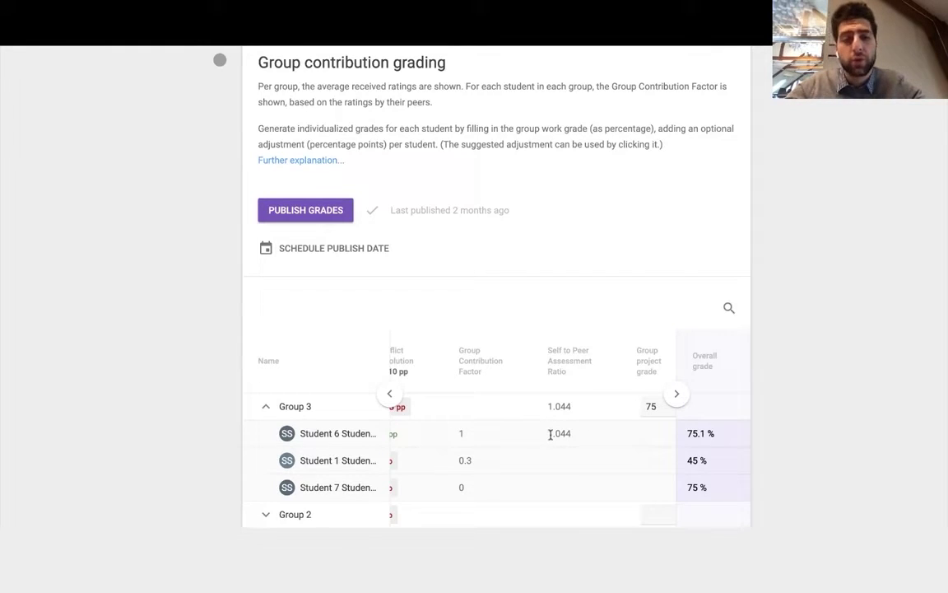
pyautogui.hscroll(5, 603, 434)
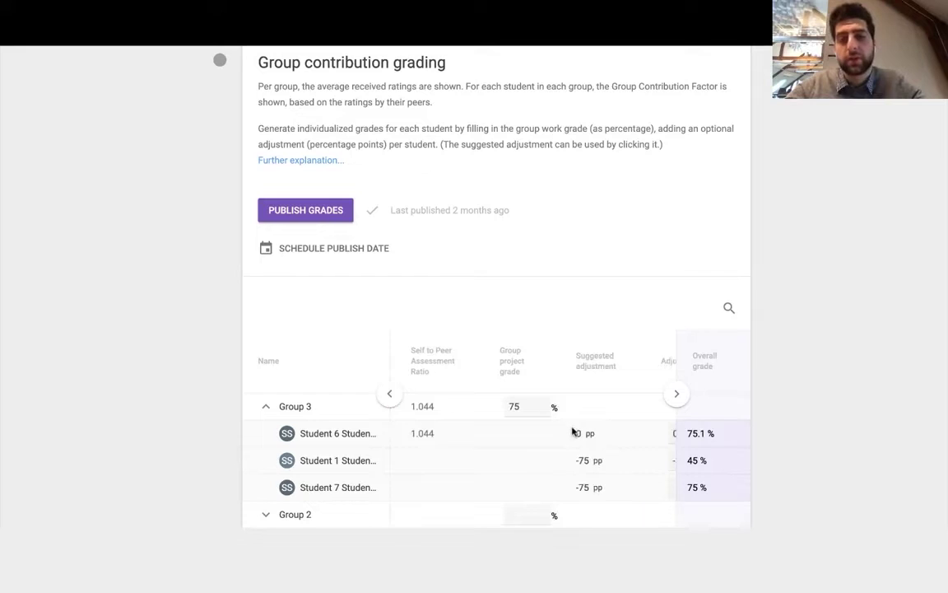
pyautogui.hscroll(3, 582, 447)
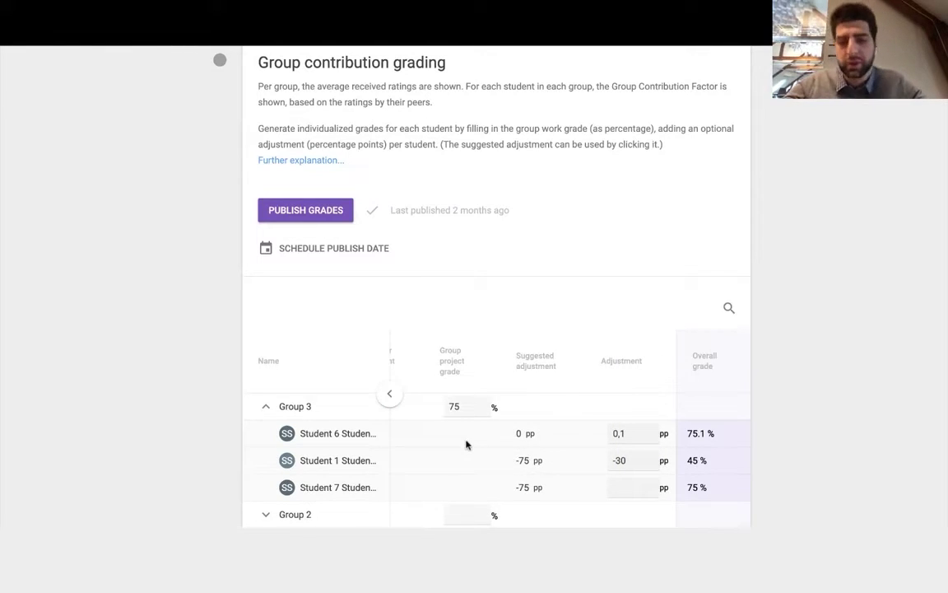
pyautogui.hscroll(-8, 494, 449)
pyautogui.click(287, 212)
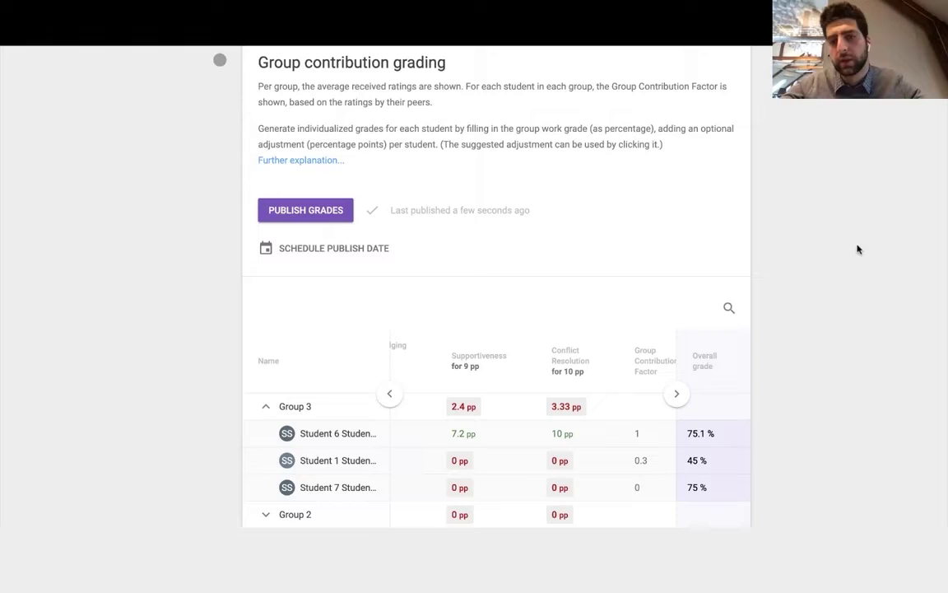
pyautogui.scroll(1, 901, 151)
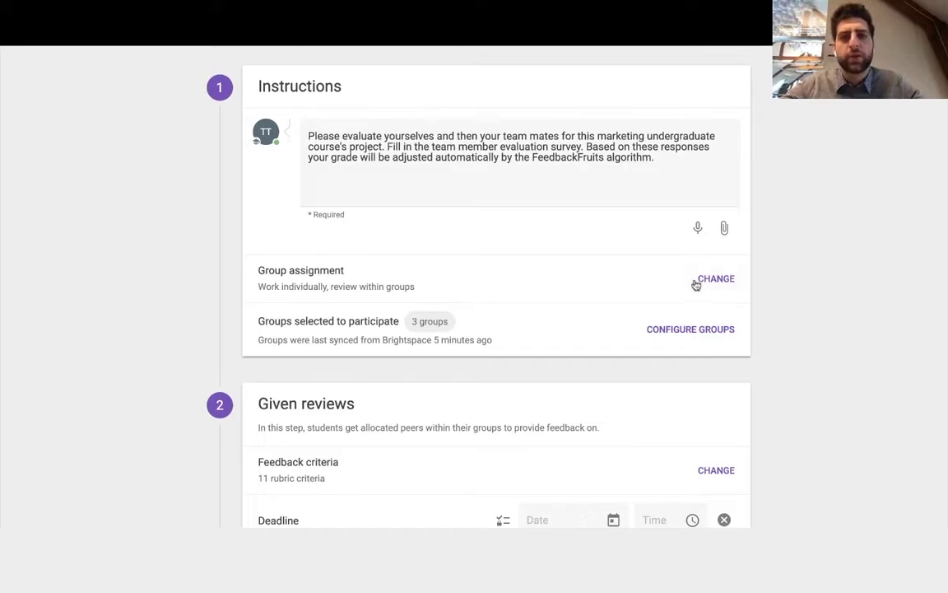
# Inspect the set of 11 feedback criteria and close it without changes
pyautogui.scroll(-3, 868, 357)
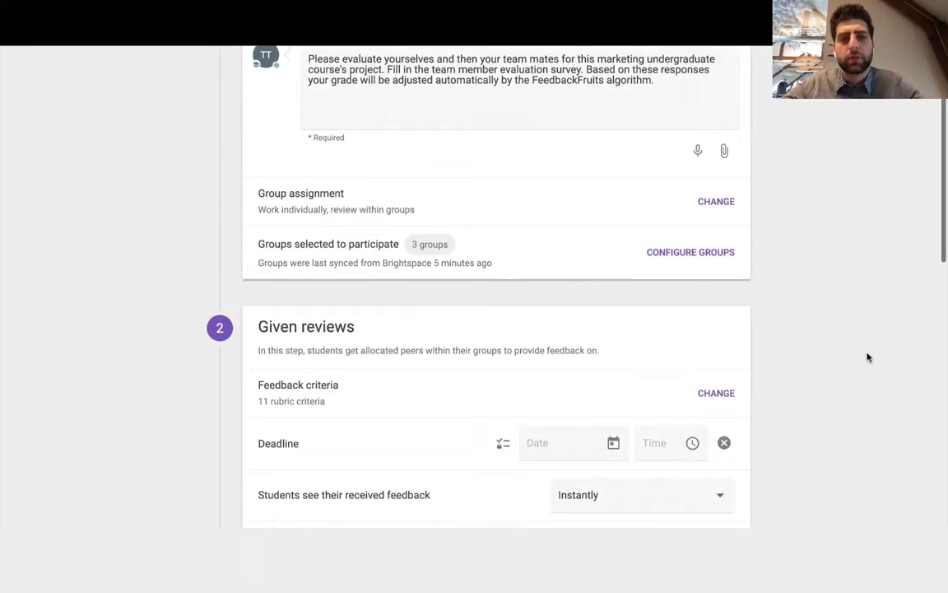
pyautogui.click(715, 224)
pyautogui.scroll(-3, 511, 280)
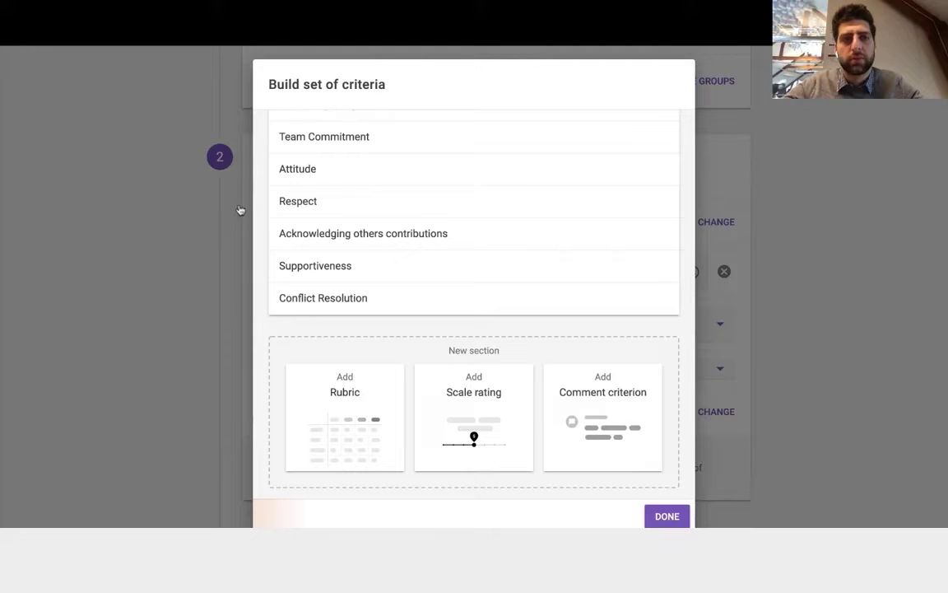
pyautogui.click(119, 255)
# Expand Given reviews settings, check the allocation options unchanged, and view reviews-per-student choices
pyautogui.scroll(-1, 408, 286)
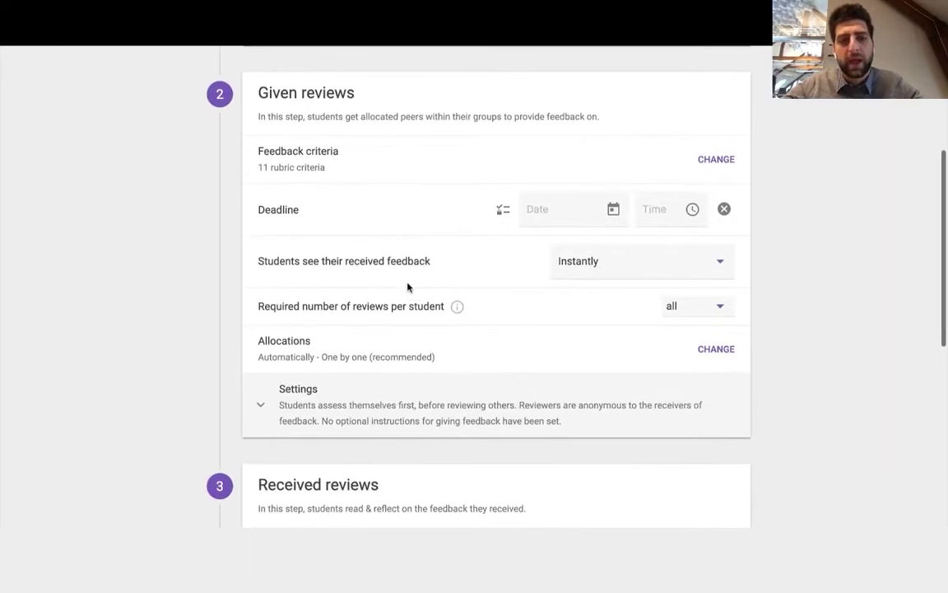
pyautogui.click(377, 409)
pyautogui.scroll(-1, 560, 408)
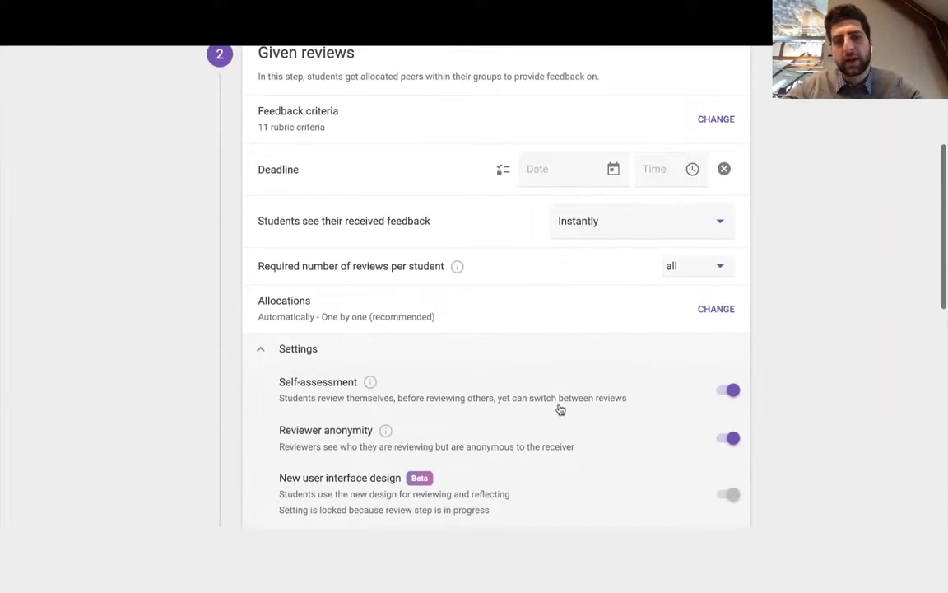
pyautogui.click(729, 319)
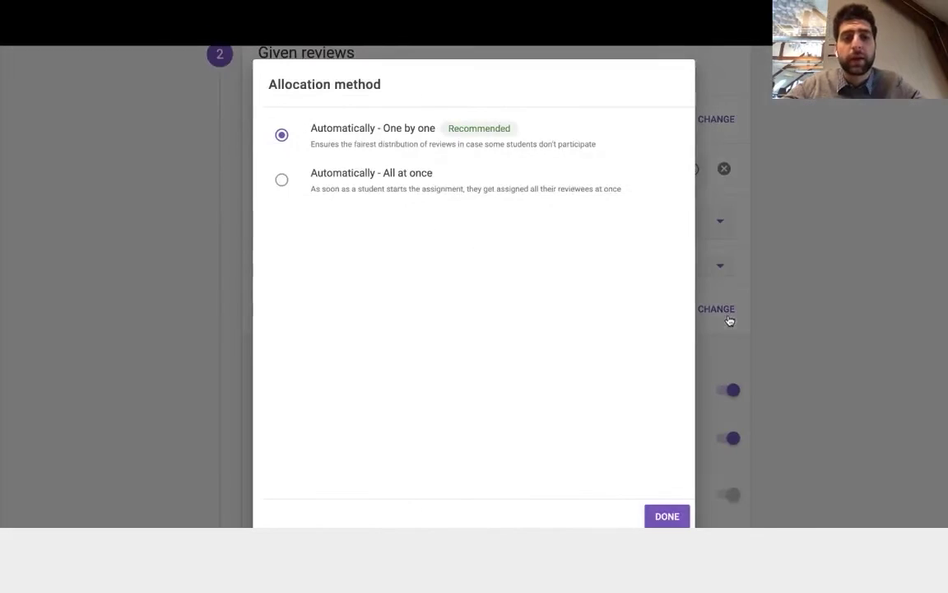
pyautogui.click(57, 173)
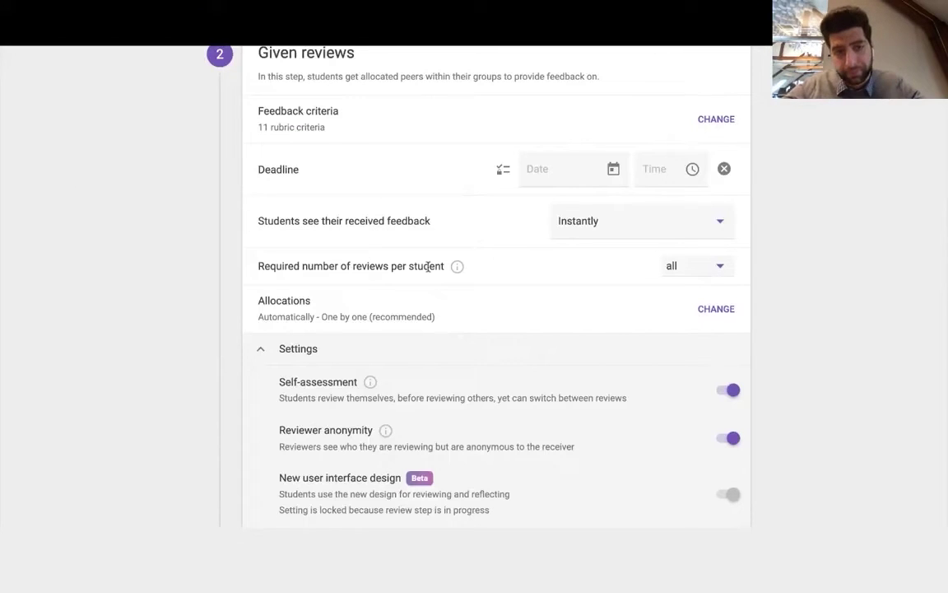
pyautogui.click(673, 269)
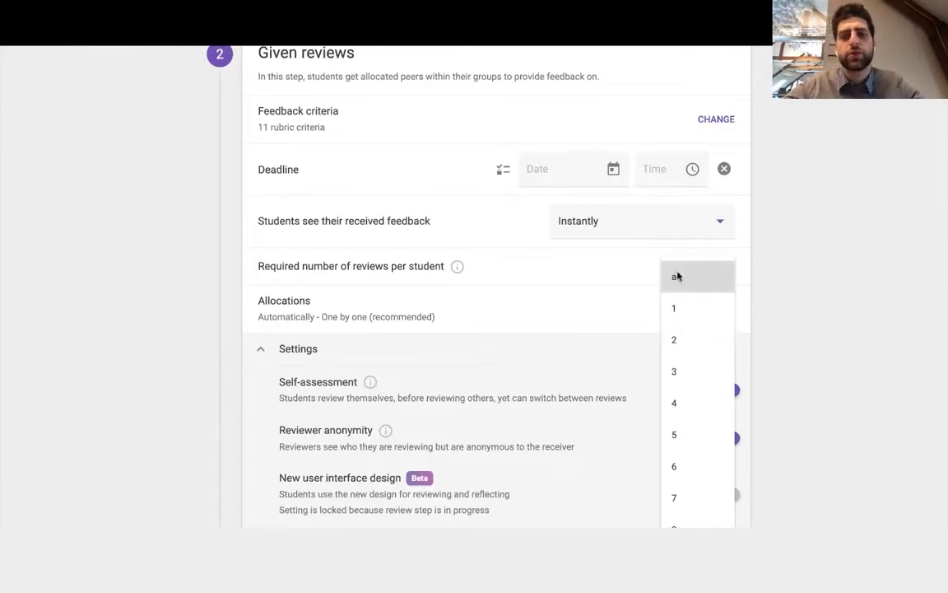
# Leave reviews per student unchanged and switch on Detect outliers for team ratings
pyautogui.click(795, 301)
pyautogui.scroll(-3, 797, 300)
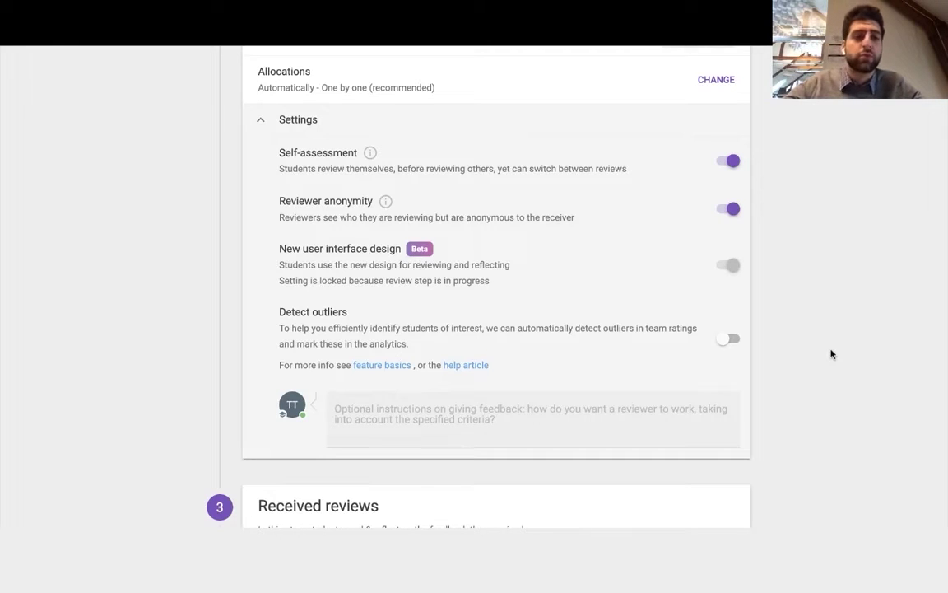
pyautogui.click(735, 341)
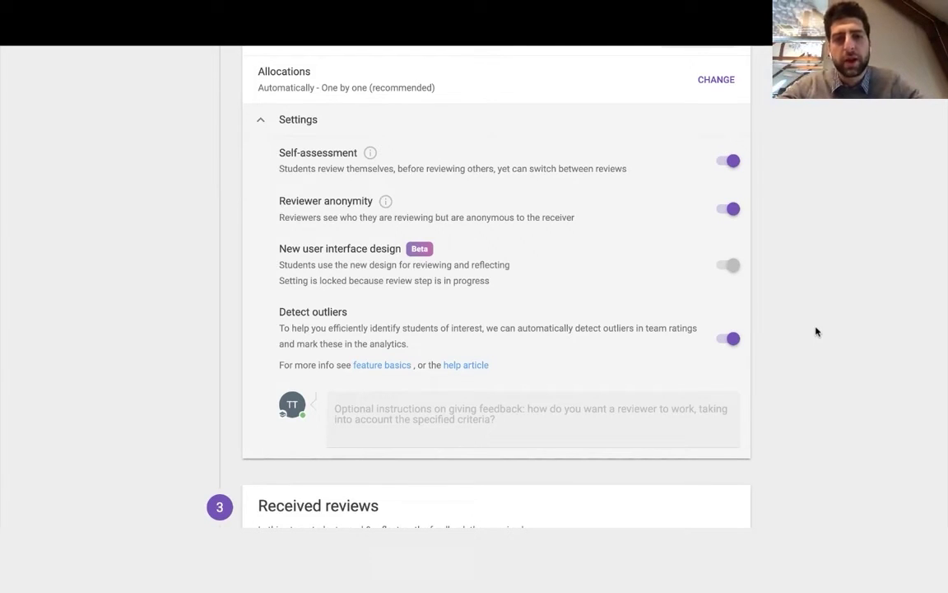
# Highlight the reviewer-rating description text in the Received reviews section
pyautogui.scroll(-5, 816, 331)
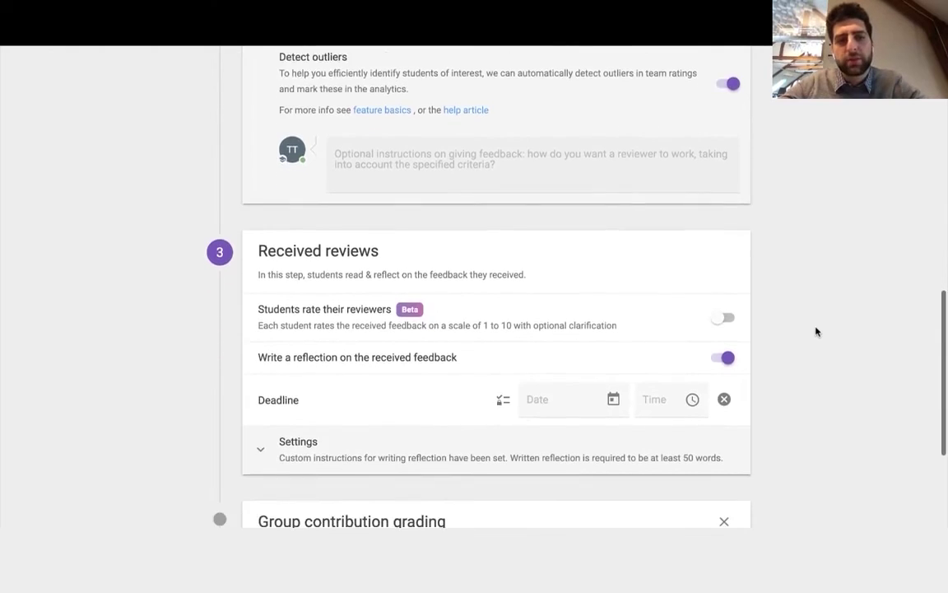
pyautogui.scroll(-2, 816, 331)
pyautogui.moveTo(311, 219); pyautogui.dragTo(397, 219)
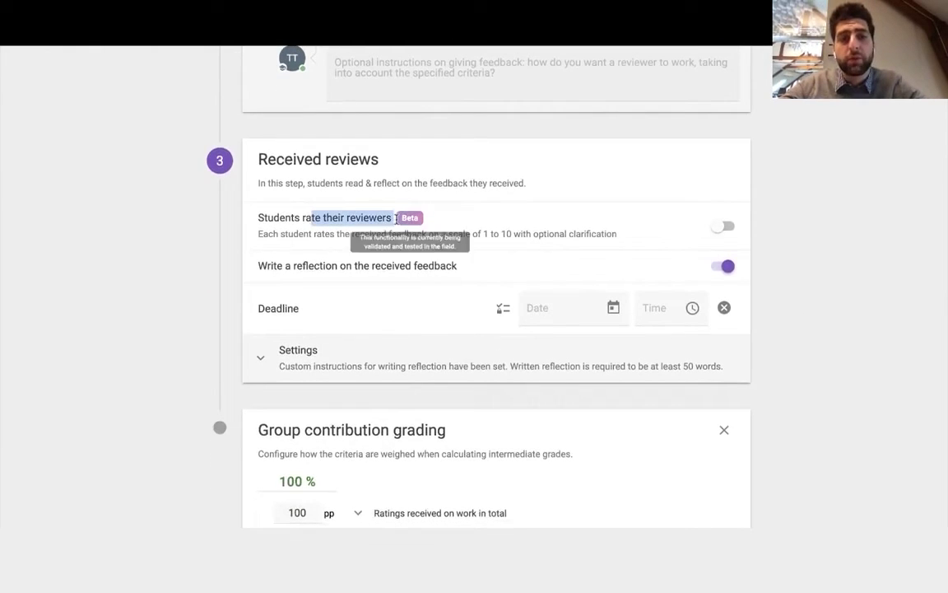
pyautogui.tripleClick(494, 231)
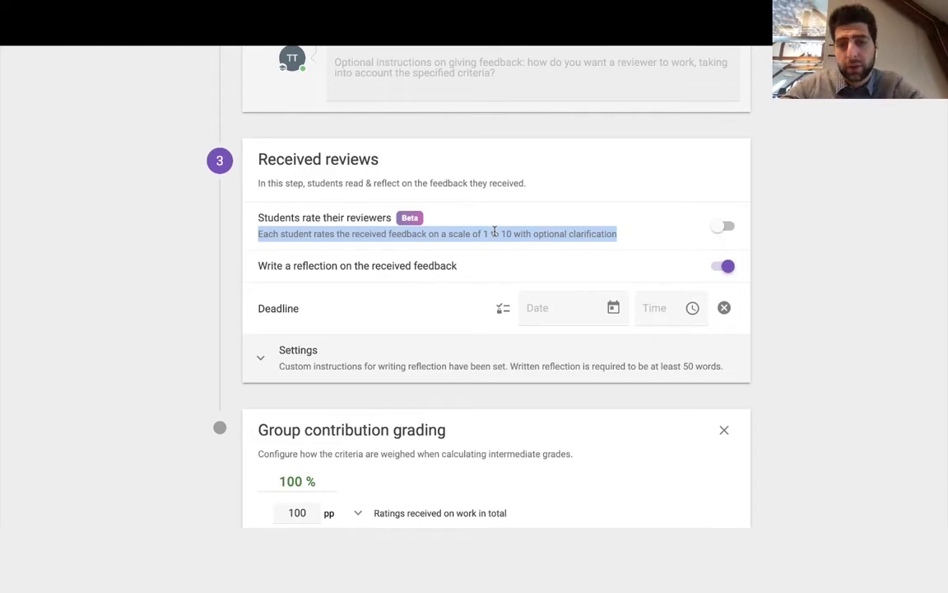
pyautogui.moveTo(521, 233); pyautogui.dragTo(682, 239)
pyautogui.click(682, 238)
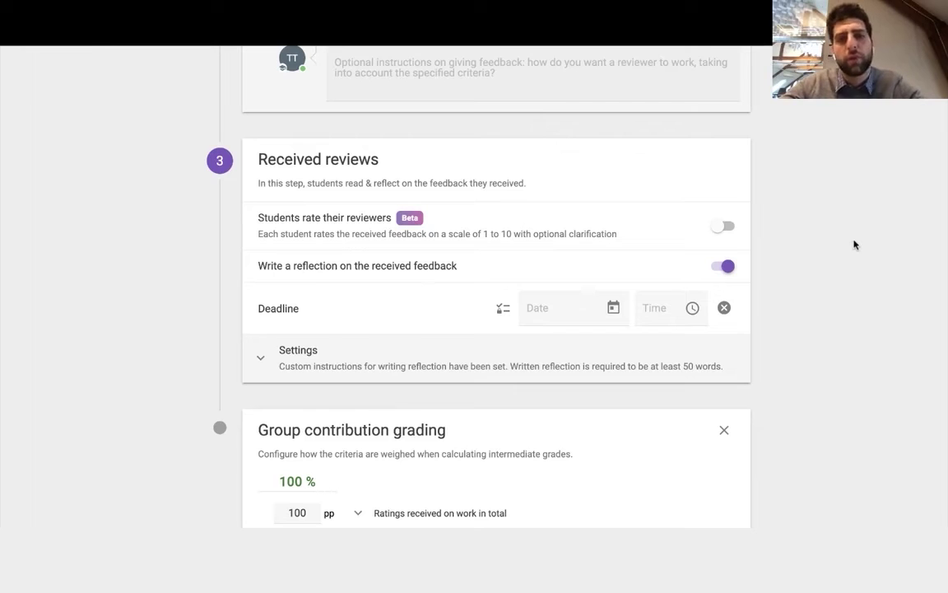
# Leave reviewer ratings off and show the reflection prompt with its 50–5000 word requirement
pyautogui.click(719, 226)
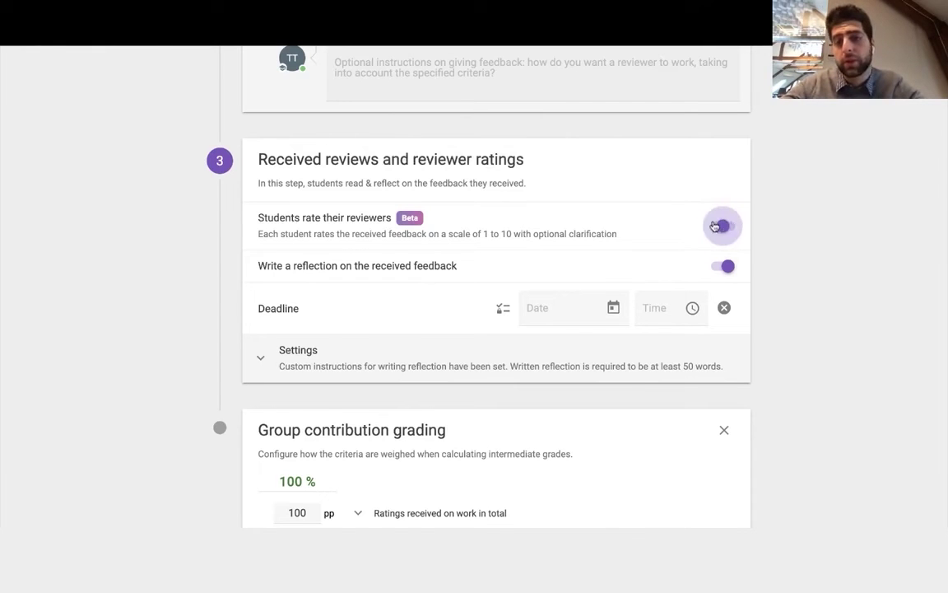
pyautogui.click(715, 226)
pyautogui.scroll(-1, 797, 296)
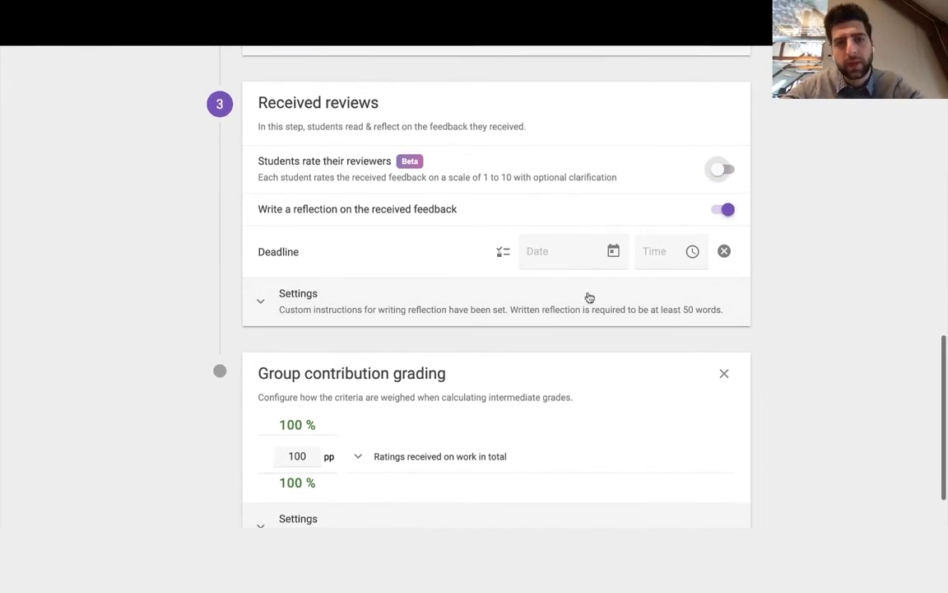
pyautogui.click(484, 287)
# Expand Group contribution grading settings and highlight the 0–2 individualised grade factor range
pyautogui.scroll(-3, 466, 324)
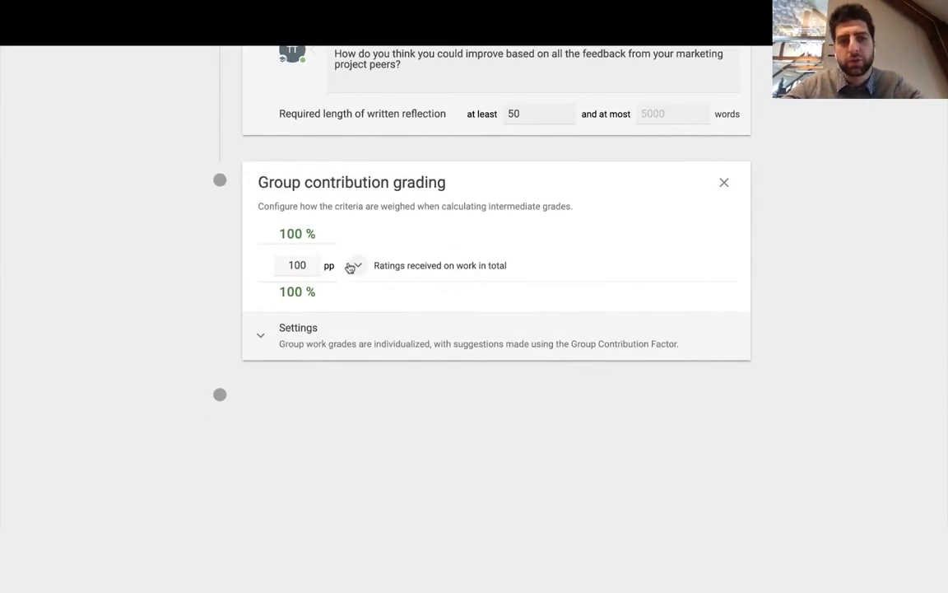
pyautogui.click(310, 345)
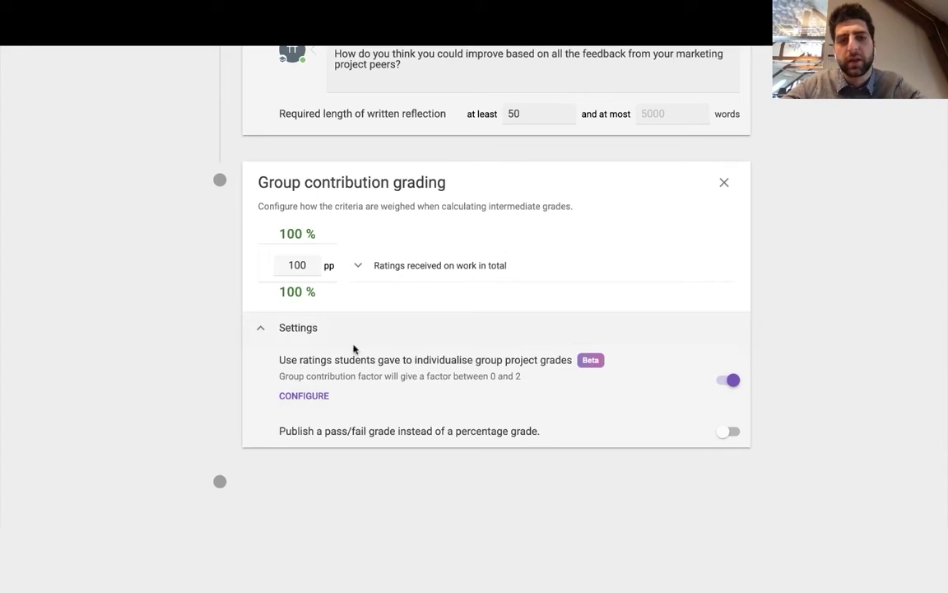
pyautogui.moveTo(429, 374); pyautogui.dragTo(531, 376)
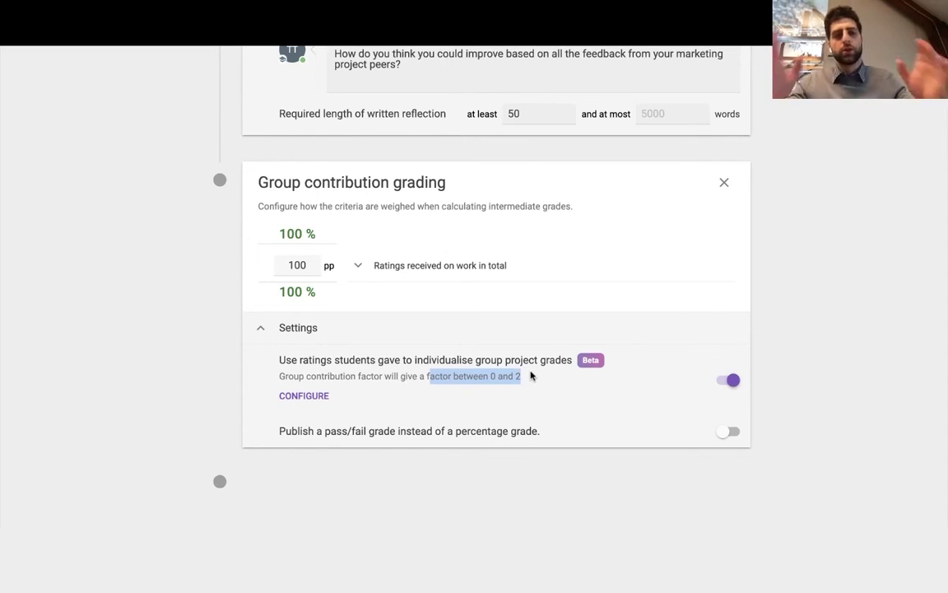
pyautogui.press('Escape')
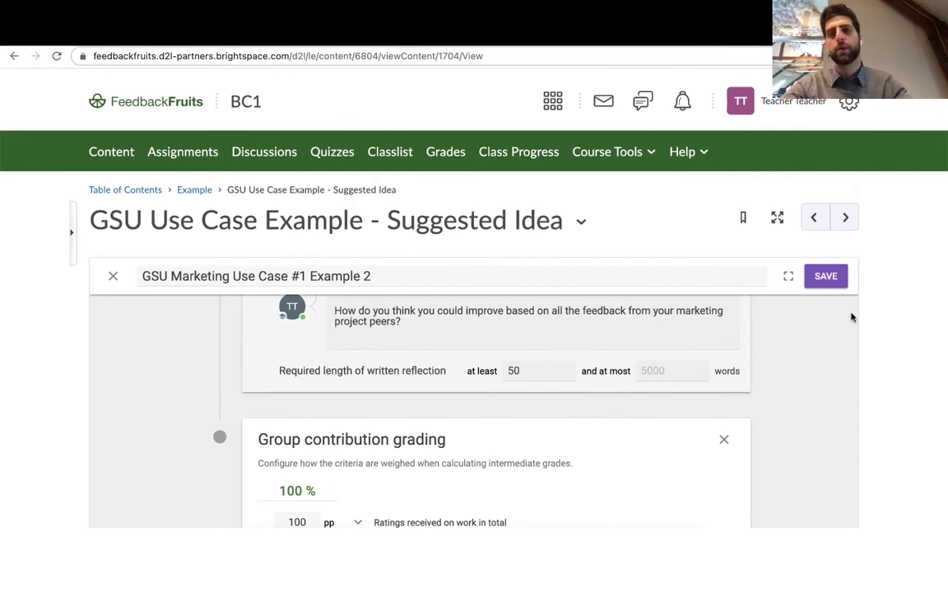